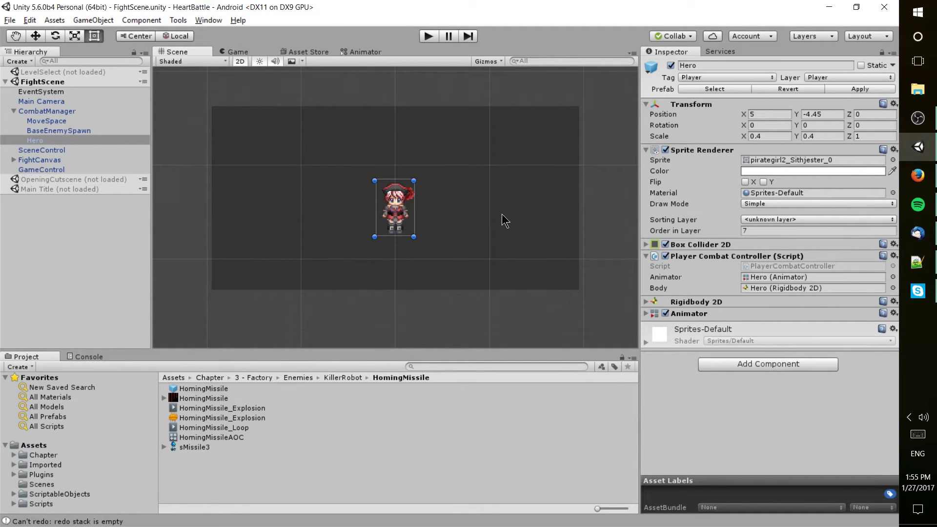
# Leave the Game view for the Scene view and zoom out and back in on the Hero
pyautogui.click(235, 52)
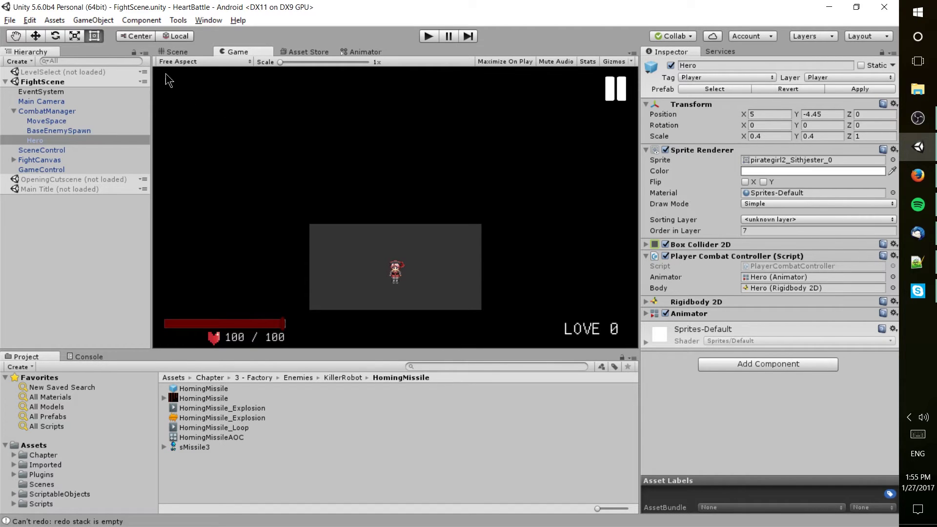
pyautogui.click(178, 54)
pyautogui.scroll(-6, 437, 335)
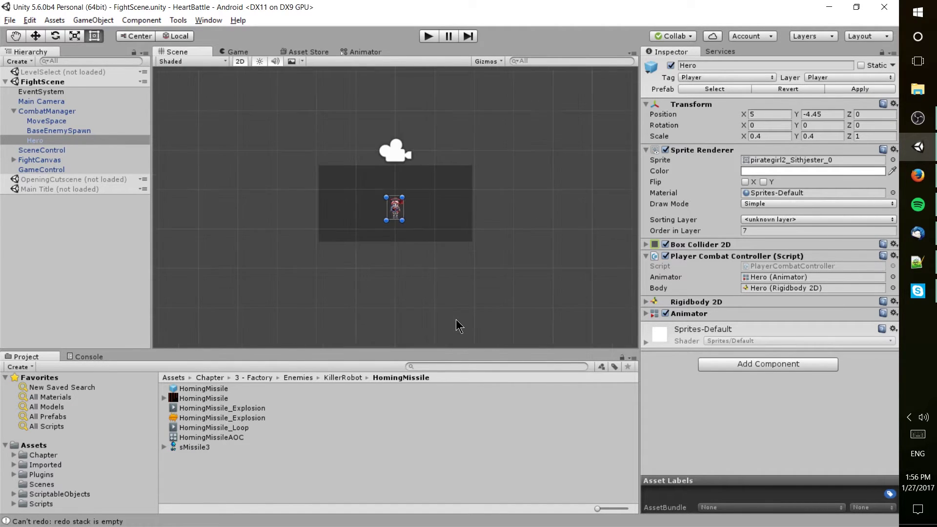
pyautogui.scroll(5, 443, 244)
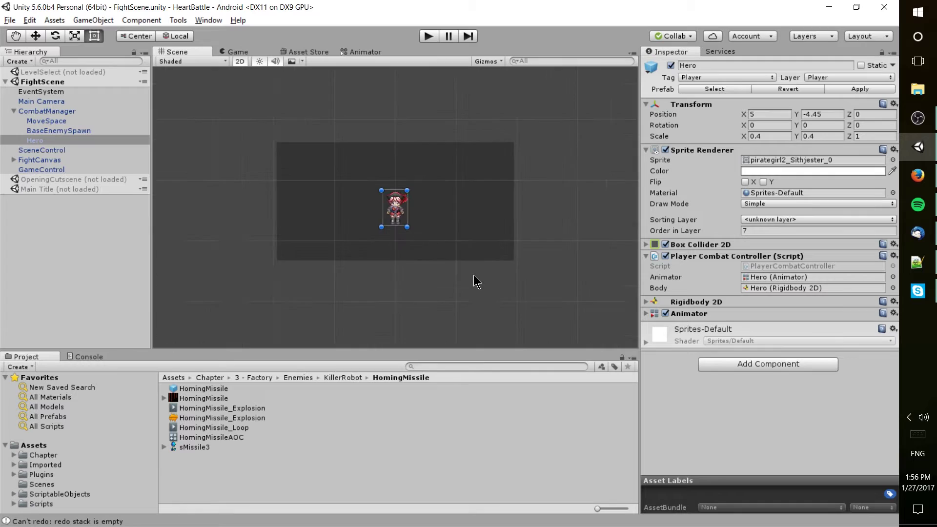
pyautogui.click(239, 62)
pyautogui.press('w')
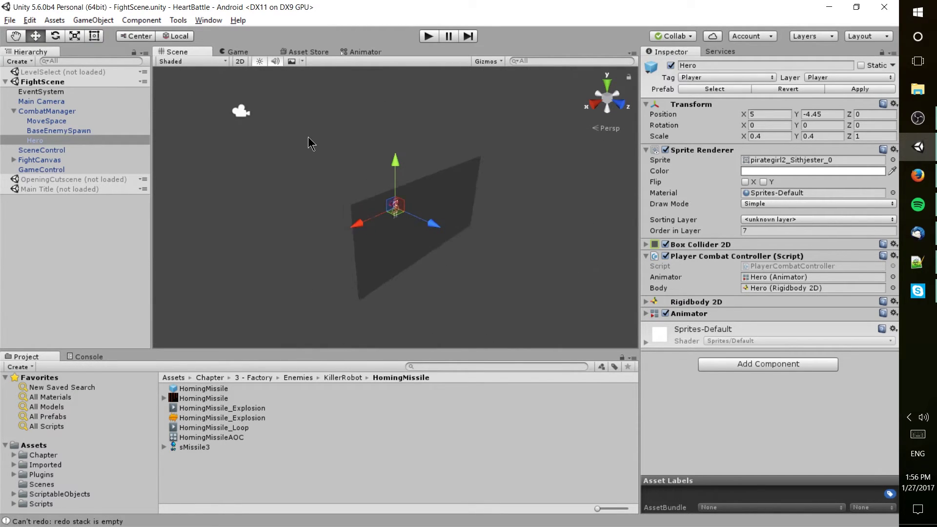
pyautogui.click(240, 61)
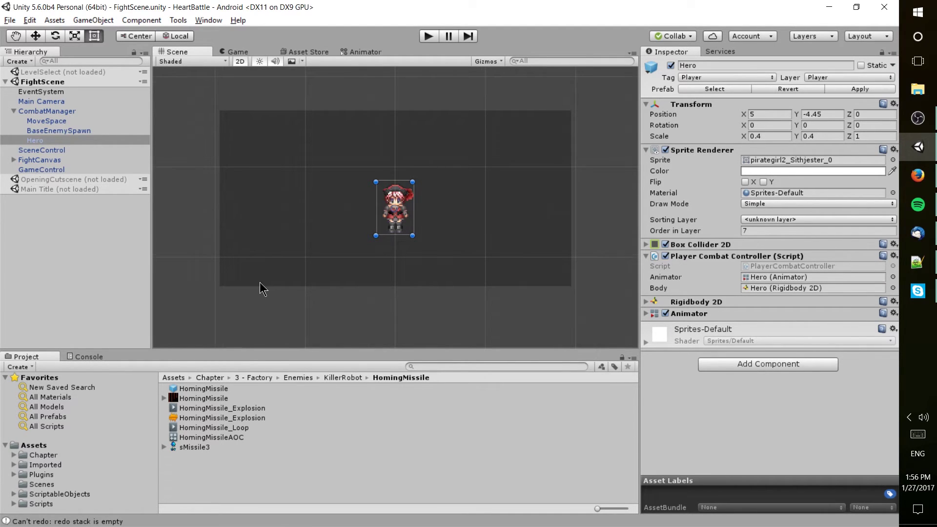
# Change the Hero's Transform Position X to 6, then restore it to 5
pyautogui.scroll(-2, 293, 289)
pyautogui.moveTo(317, 291); pyautogui.dragTo(318, 261, button='middle')
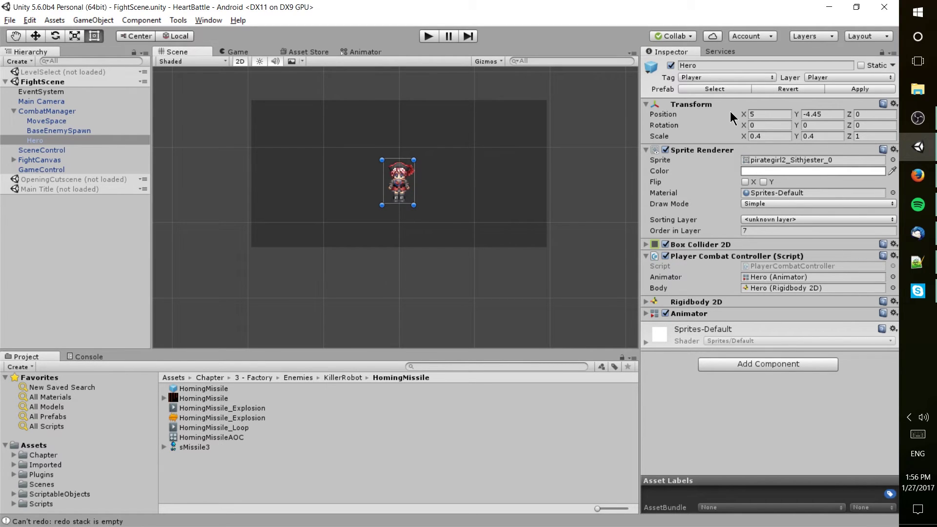
pyautogui.click(762, 113)
pyautogui.write('6')
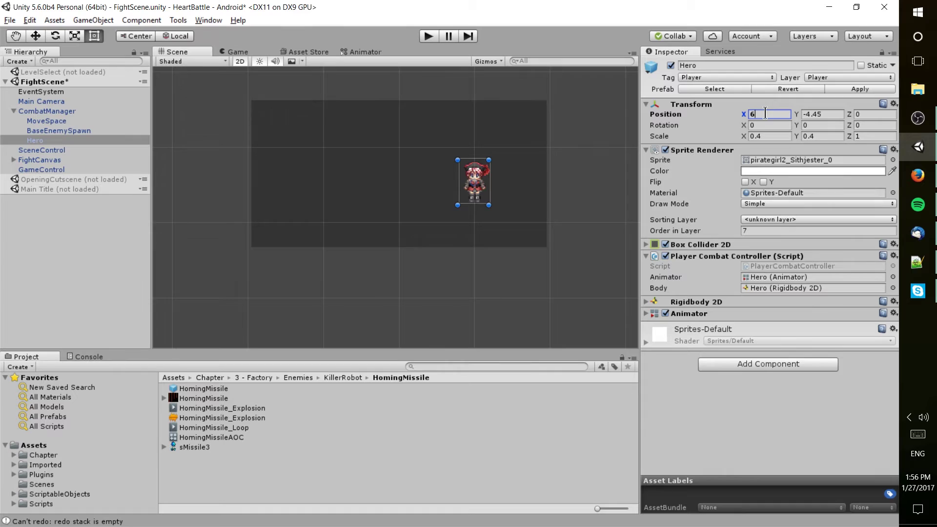
pyautogui.press('BackSpace')
pyautogui.write('5')
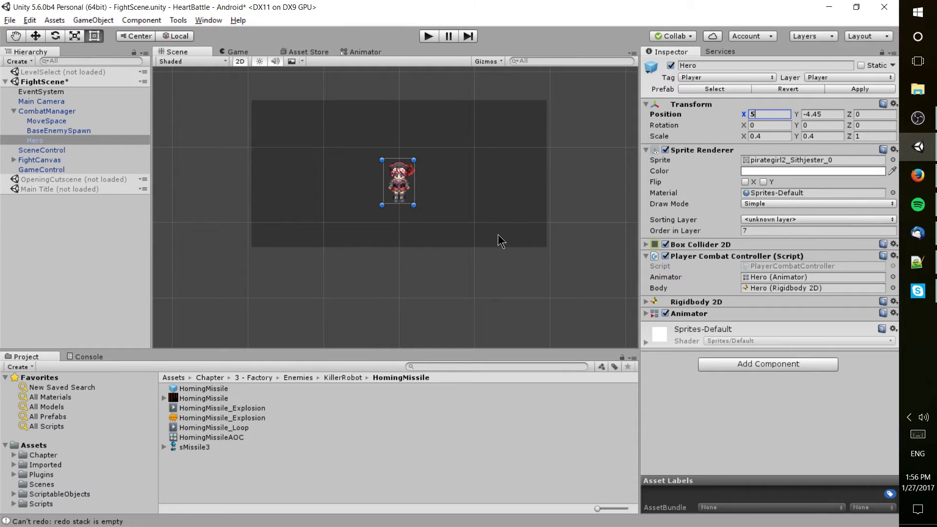
pyautogui.click(432, 191)
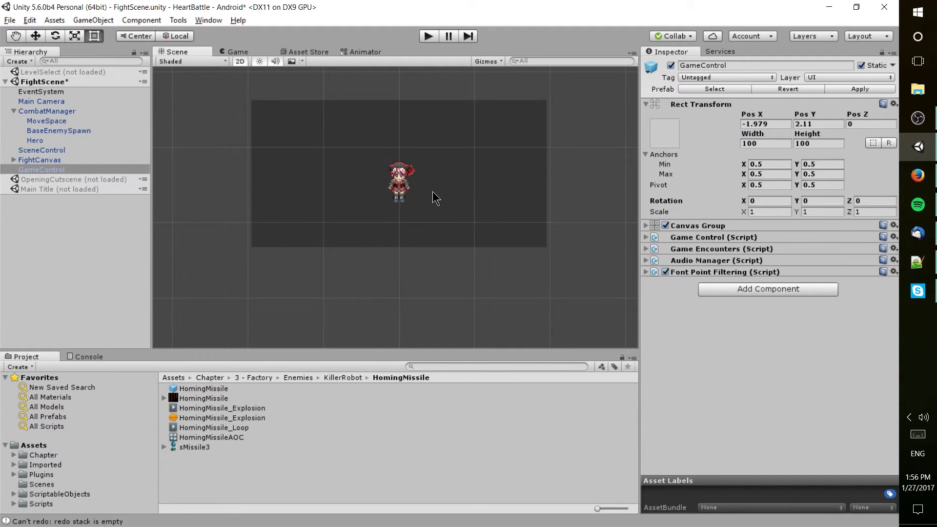
pyautogui.click(393, 179)
pyautogui.click(392, 171)
pyautogui.click(404, 179)
pyautogui.click(404, 179)
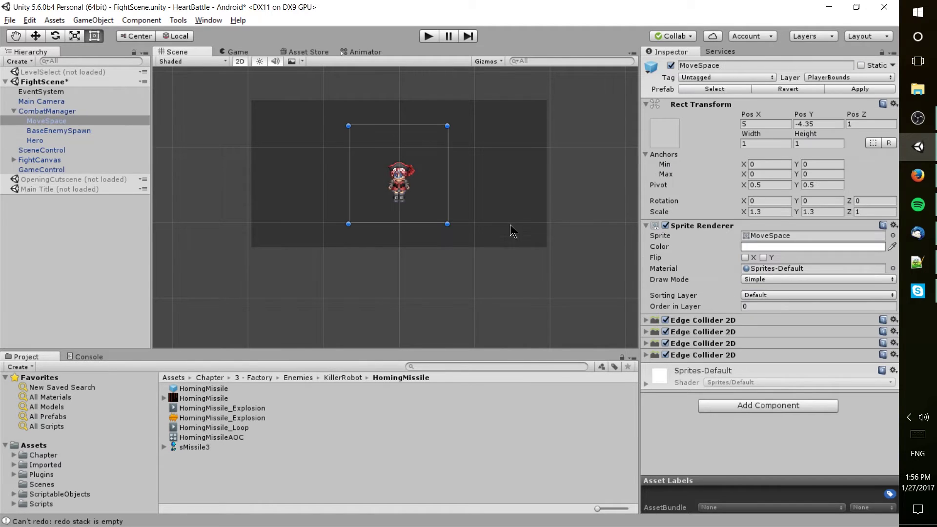
pyautogui.click(422, 198)
pyautogui.scroll(3, 422, 198)
pyautogui.click(413, 162)
pyautogui.press('f')
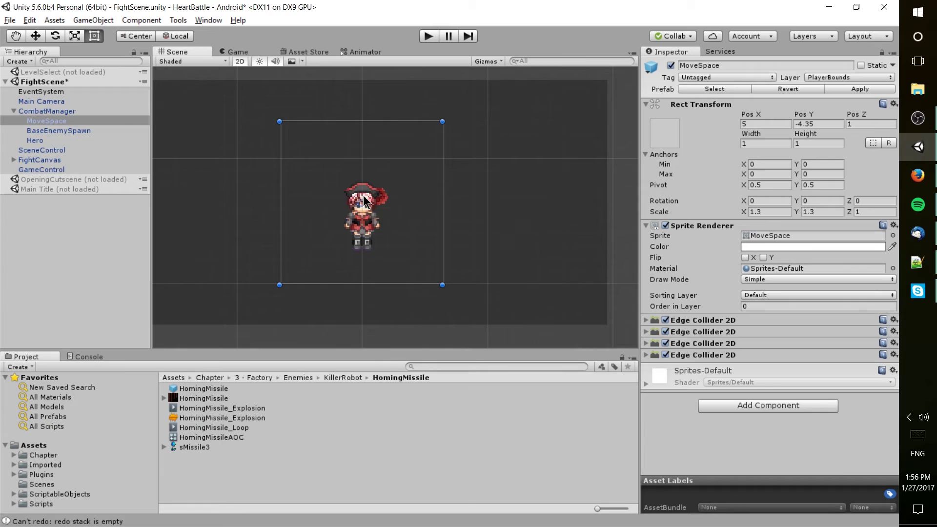
pyautogui.click(409, 166)
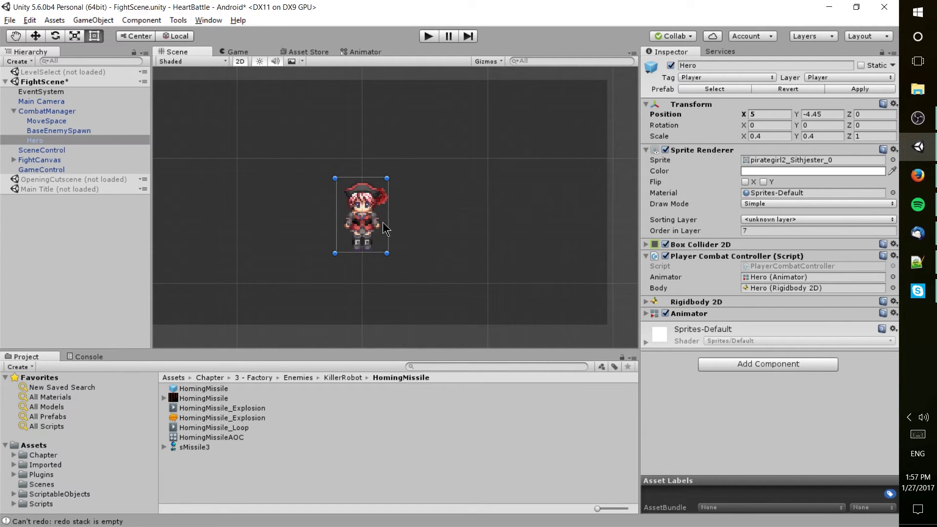
pyautogui.scroll(-1, 383, 232)
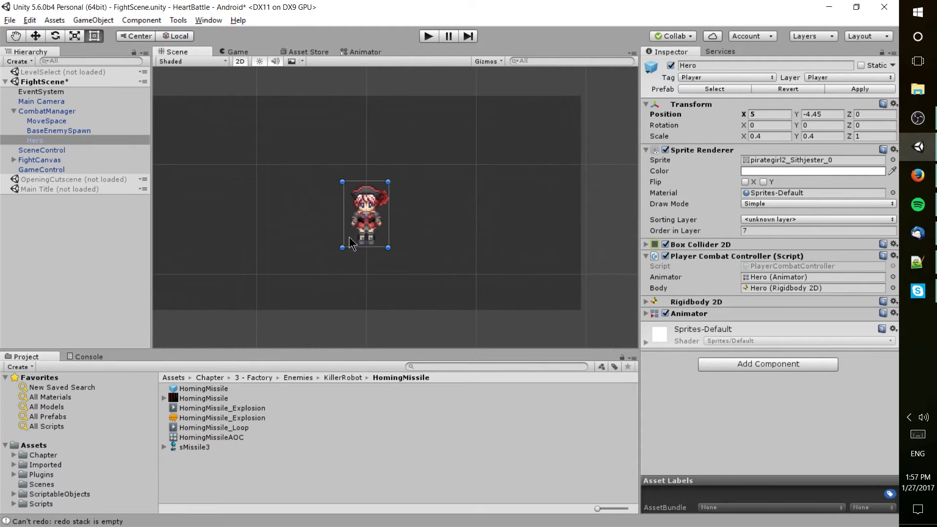
pyautogui.scroll(2, 395, 218)
pyautogui.scroll(-2, 429, 234)
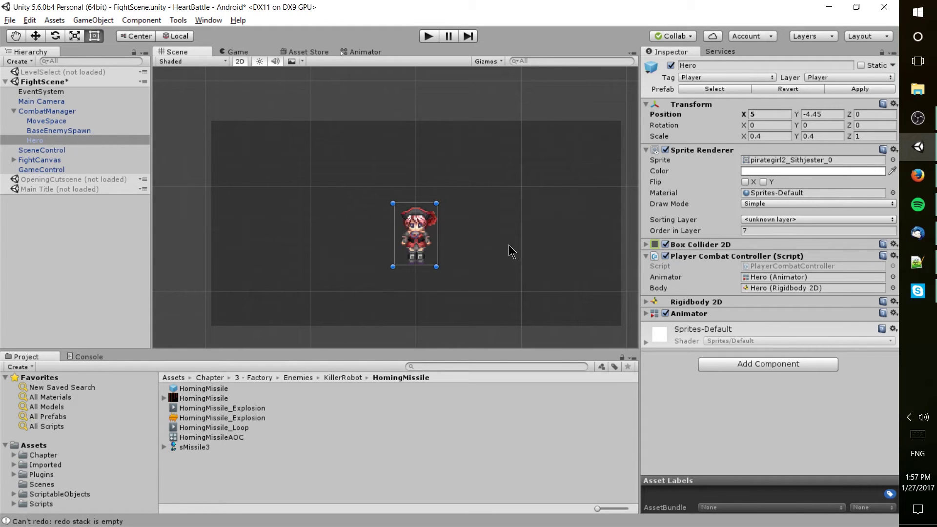
pyautogui.scroll(-2, 483, 265)
pyautogui.scroll(-1, 481, 270)
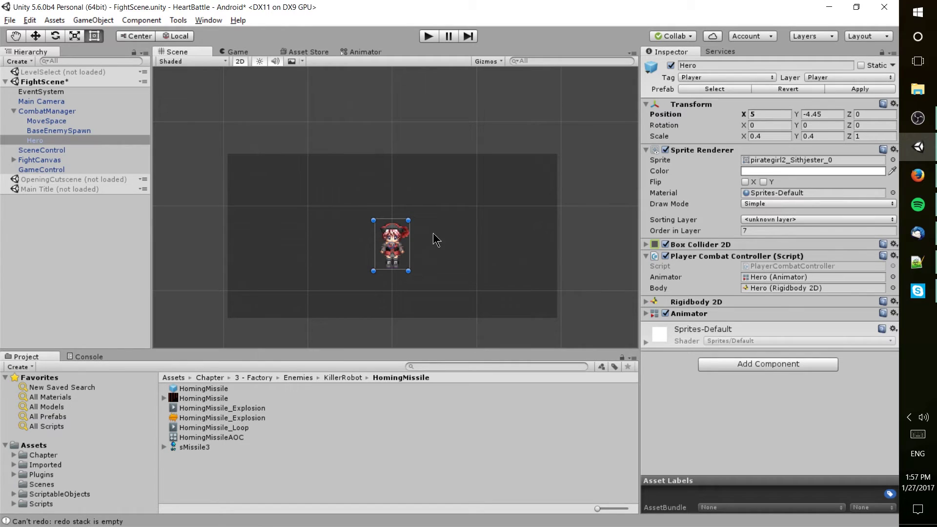
pyautogui.scroll(-1, 429, 244)
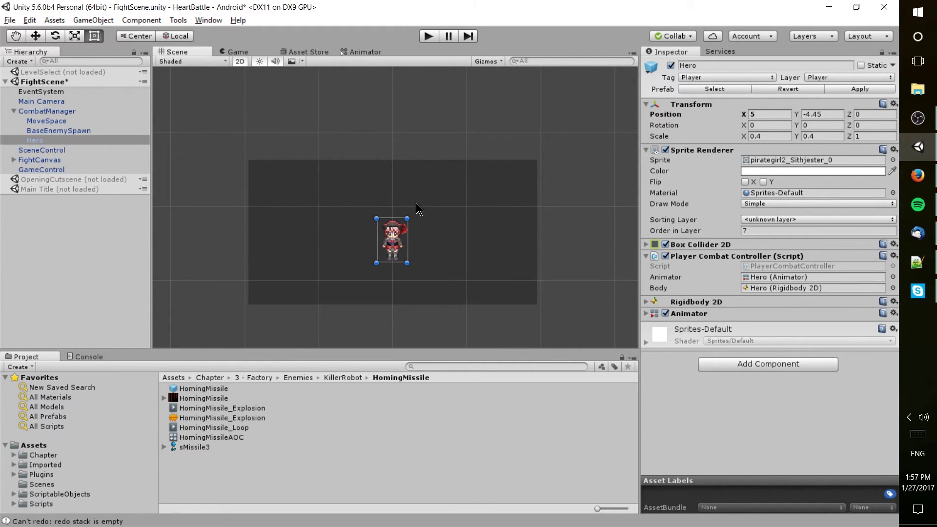
pyautogui.moveTo(415, 202); pyautogui.dragTo(412, 207, button='middle')
pyautogui.click(240, 62)
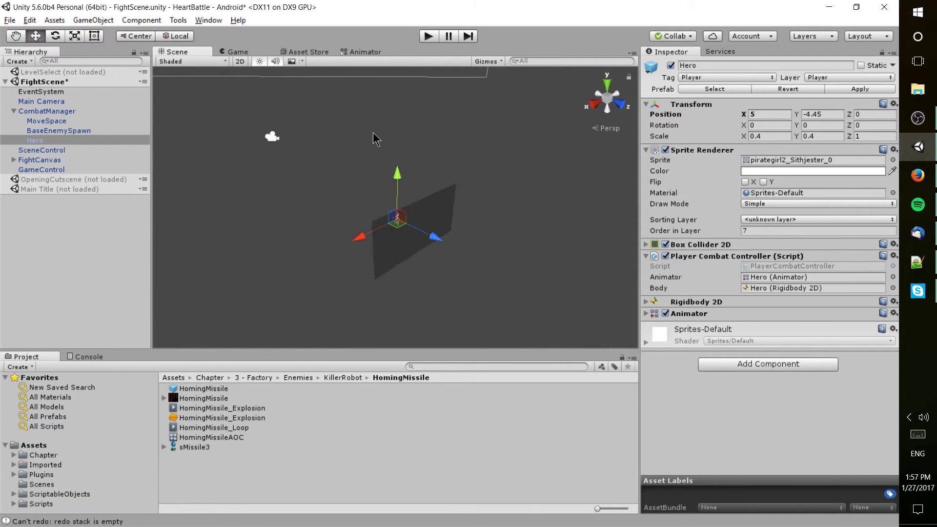
pyautogui.scroll(-4, 371, 149)
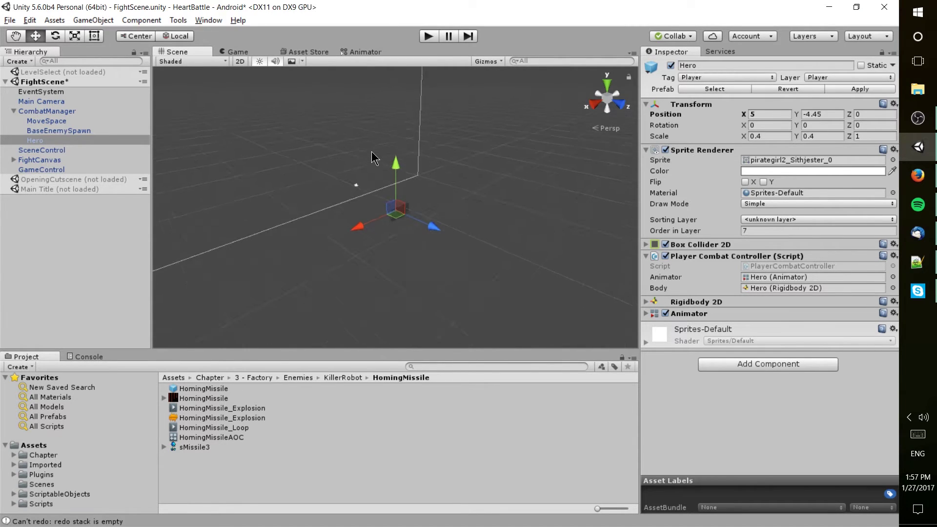
pyautogui.keyDown('alt'); pyautogui.moveTo(400, 187); pyautogui.dragTo(400, 184); pyautogui.keyUp('alt')
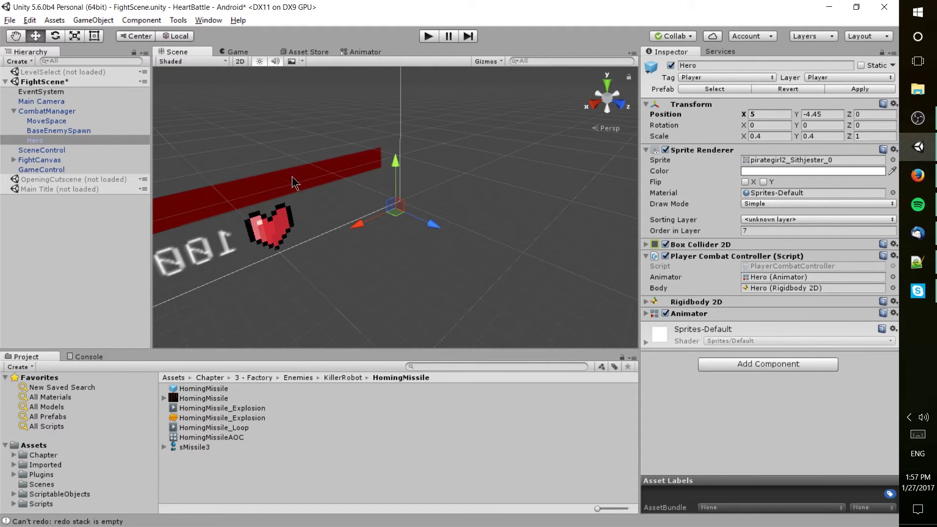
pyautogui.keyDown('alt'); pyautogui.moveTo(294, 182); pyautogui.dragTo(347, 189); pyautogui.keyUp('alt')
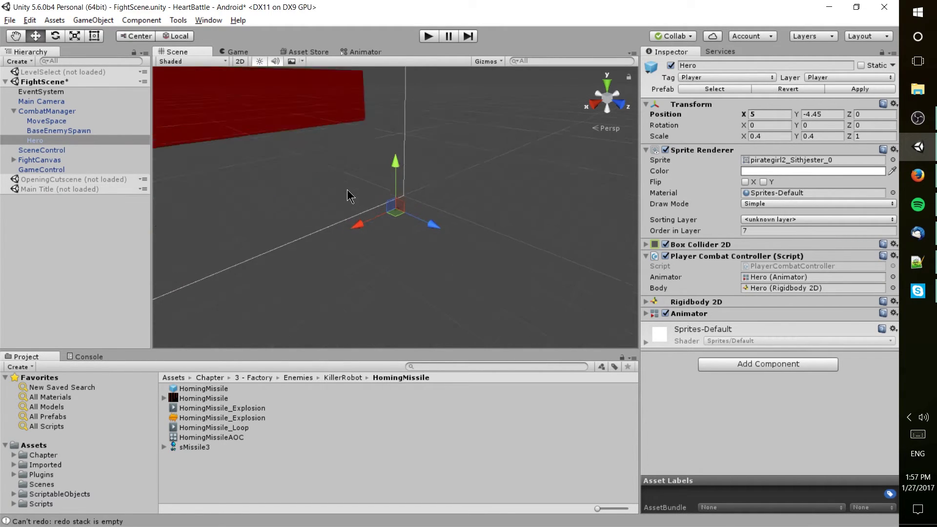
pyautogui.press('2')
pyautogui.press('t')
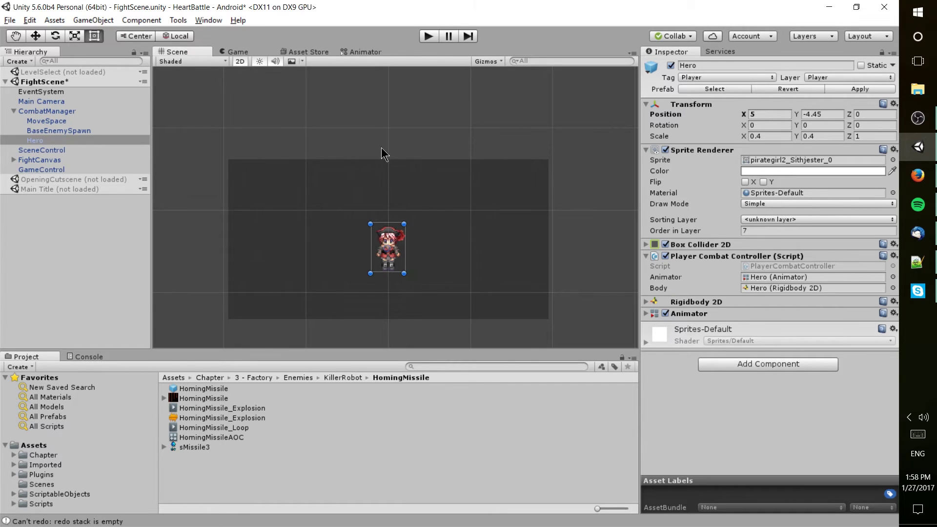
# Show the Game view and drag its Scale slider up, then back to 1x
pyautogui.click(244, 50)
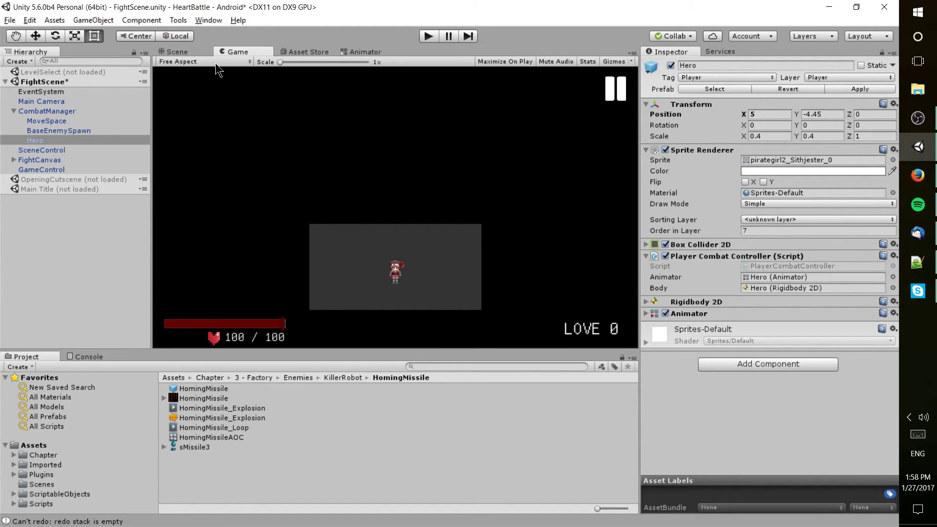
pyautogui.moveTo(281, 62)
pyautogui.mouseDown()
pyautogui.moveTo(351, 62)
pyautogui.moveTo(279, 63)
pyautogui.moveTo(356, 52)
pyautogui.moveTo(269, 68)
pyautogui.mouseUp()
# Set the Game view resolution to WXGA Landscape (1280x800), then return to the Scene view
pyautogui.click(203, 62)
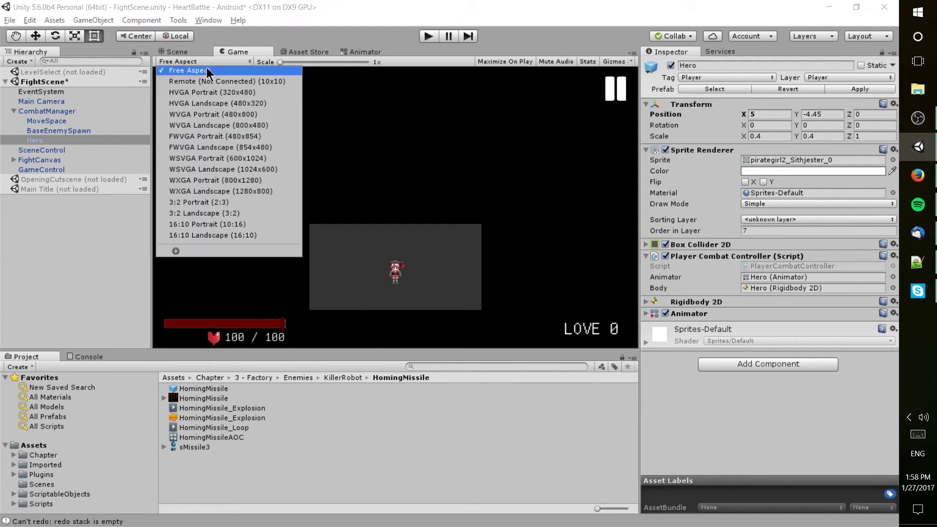
pyautogui.click(249, 62)
pyautogui.click(248, 62)
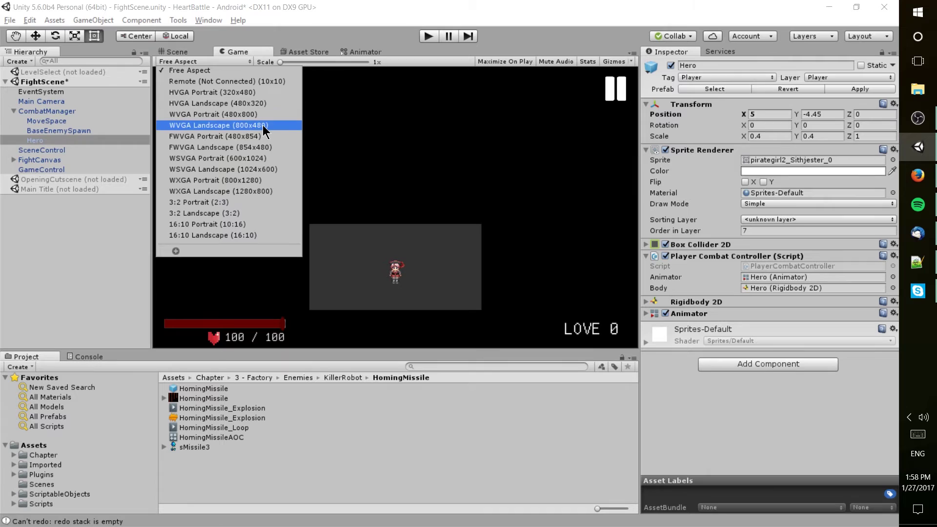
pyautogui.click(256, 125)
pyautogui.click(233, 64)
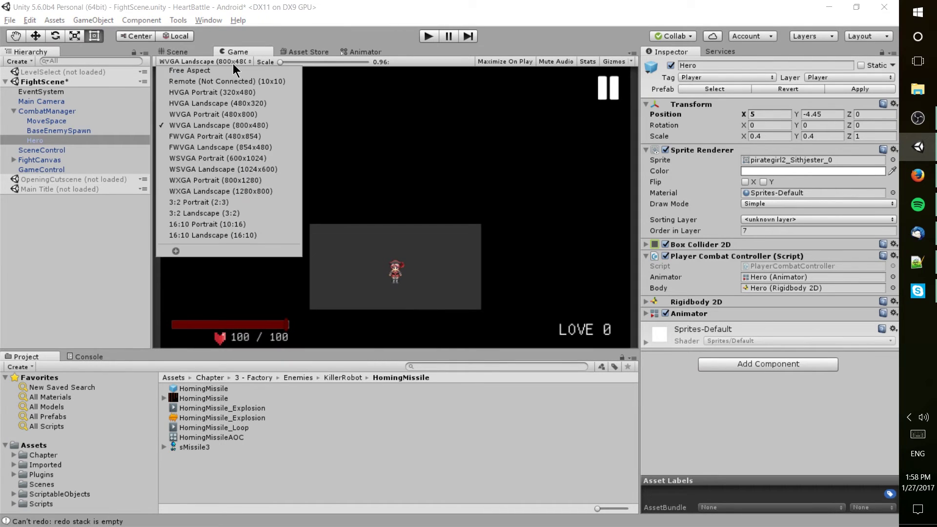
pyautogui.click(246, 192)
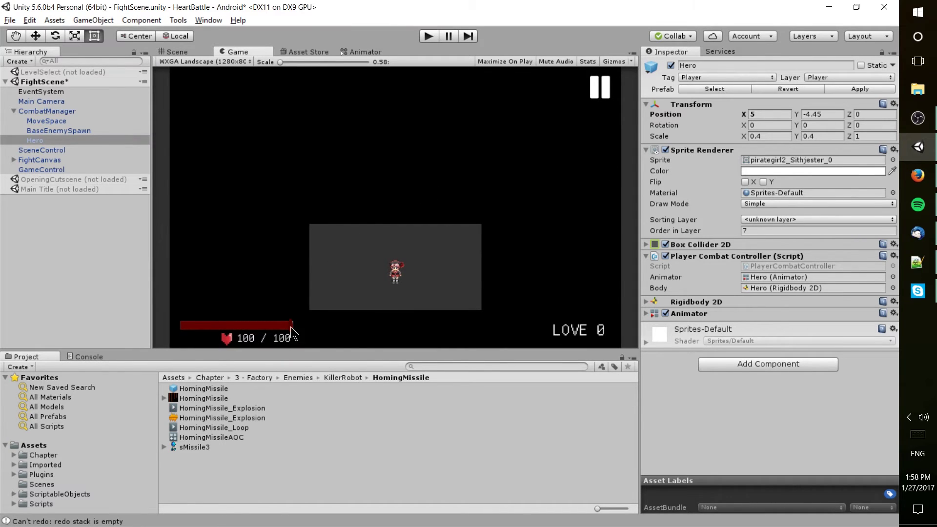
pyautogui.click(222, 61)
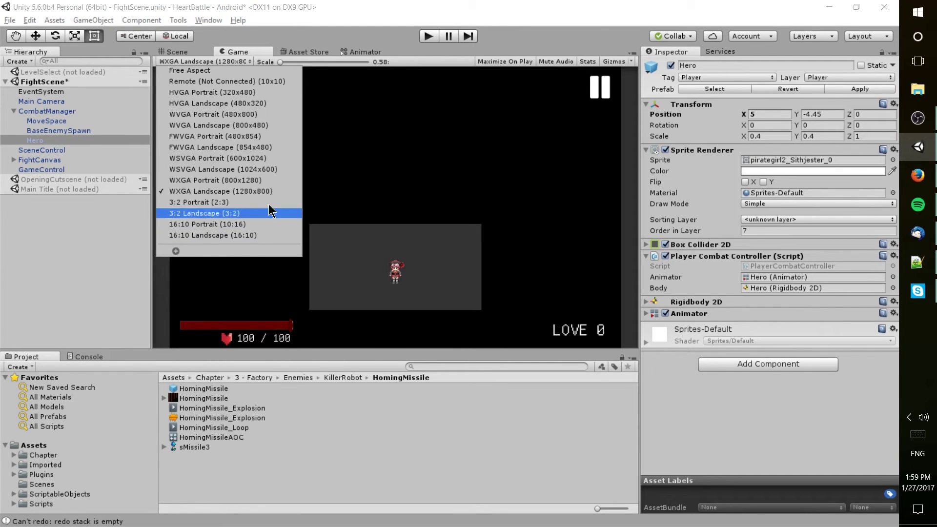
pyautogui.click(177, 52)
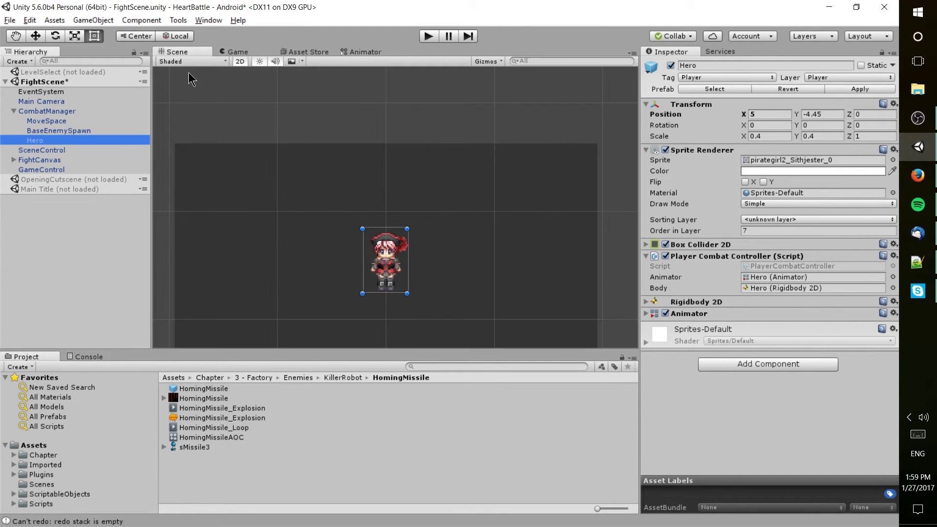
# Switch the Scene view's draw mode to Wireframe
pyautogui.click(220, 62)
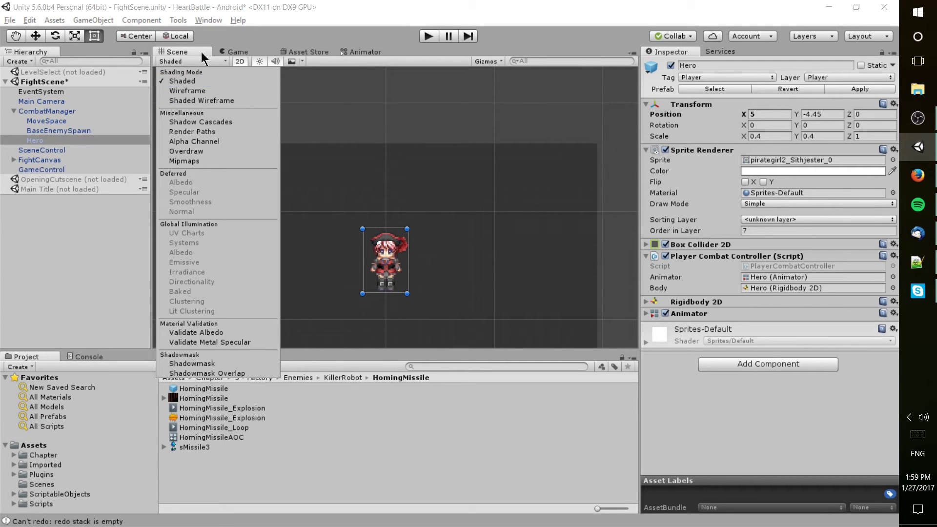
pyautogui.click(215, 90)
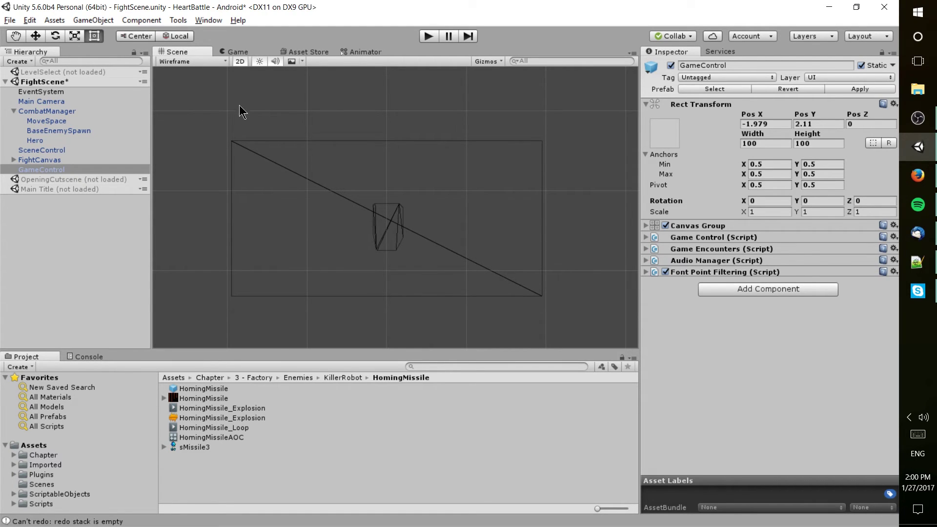
# Display the scene in Alpha Channel draw mode and zoom in for a closer look
pyautogui.click(218, 63)
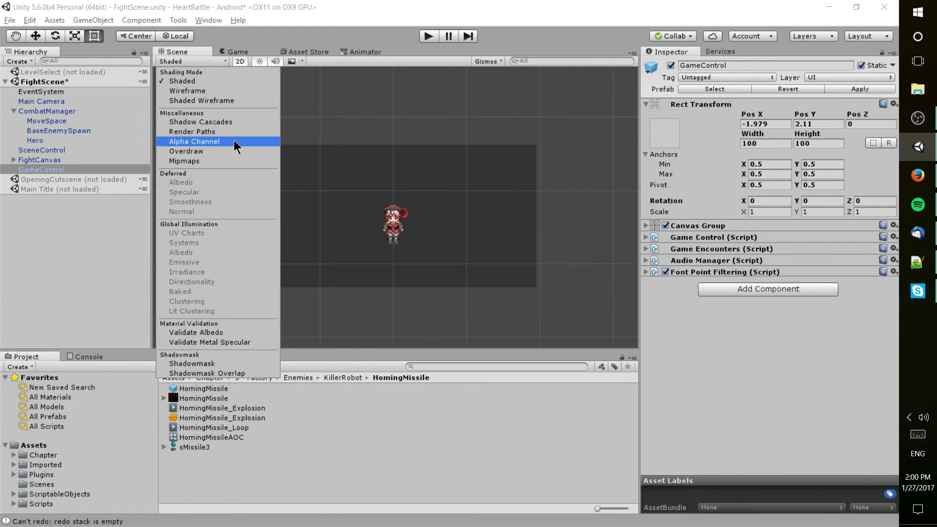
pyautogui.click(235, 141)
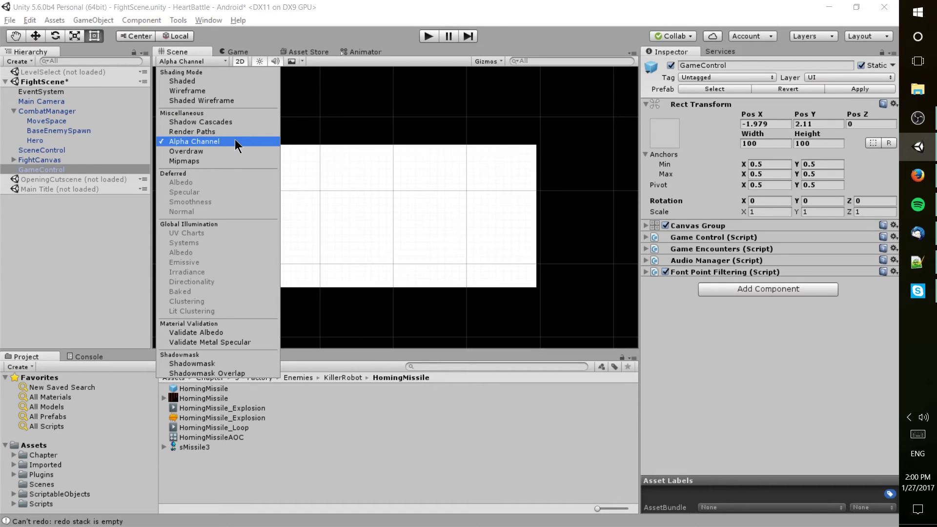
pyautogui.click(480, 150)
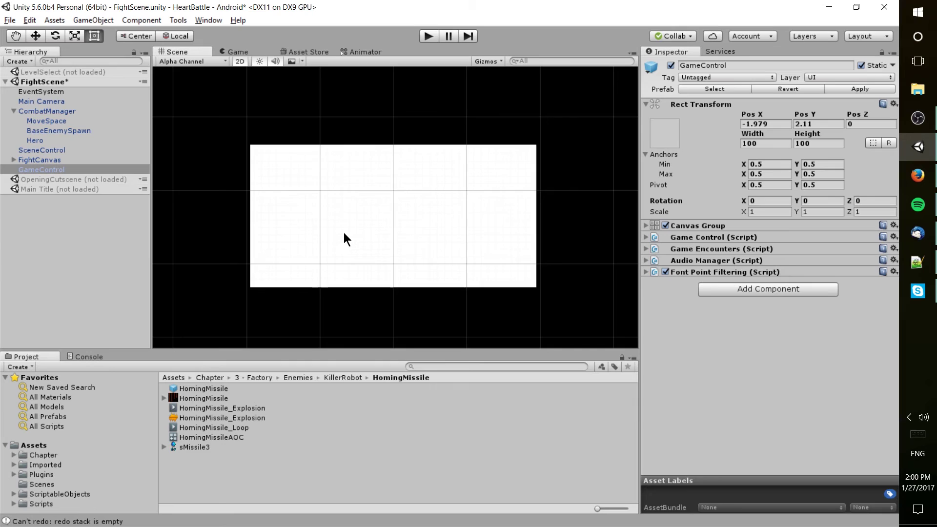
pyautogui.scroll(3, 405, 201)
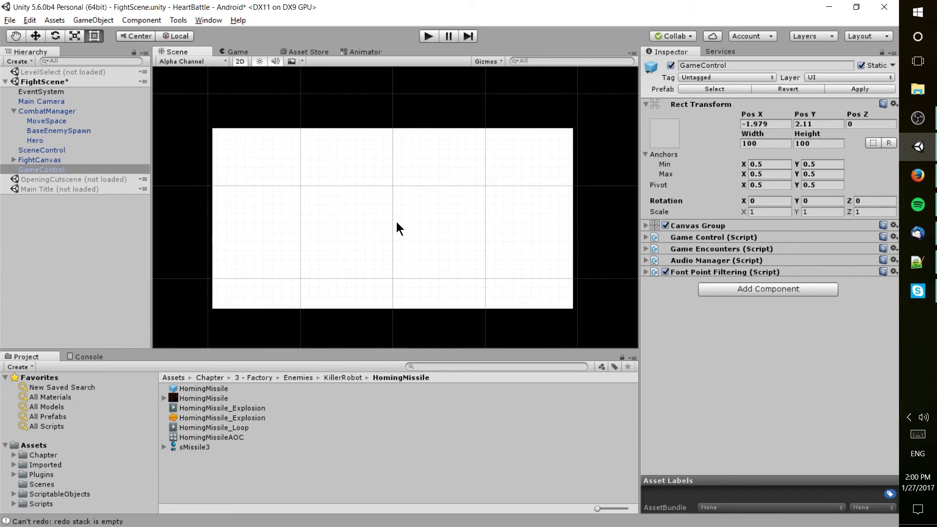
pyautogui.moveTo(396, 222); pyautogui.dragTo(393, 211, button='middle')
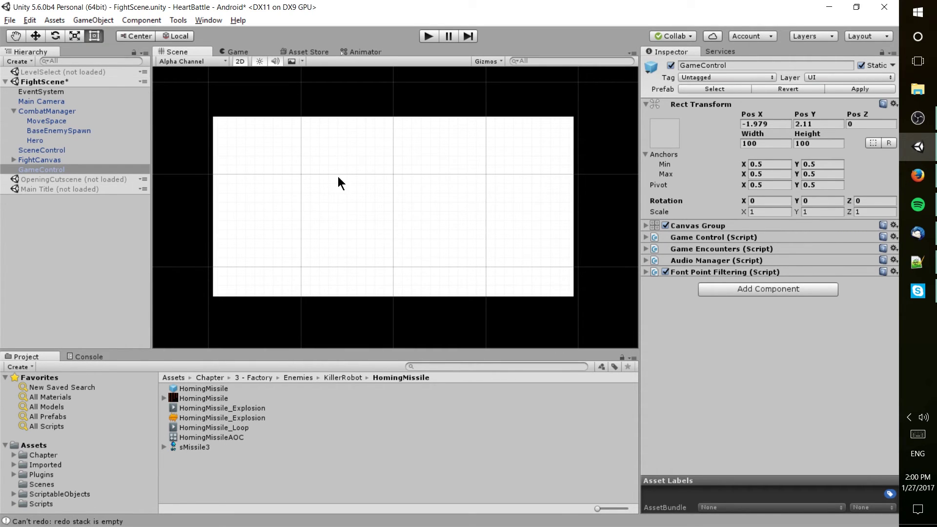
# Return the scene to Shaded mode, undoing an accidental CombatManager selection
pyautogui.click(225, 58)
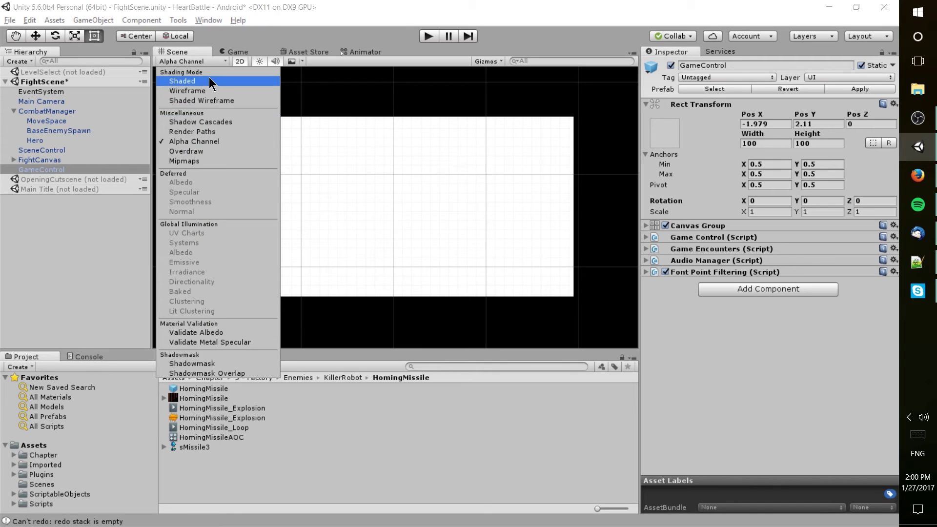
pyautogui.click(209, 72)
pyautogui.click(504, 206)
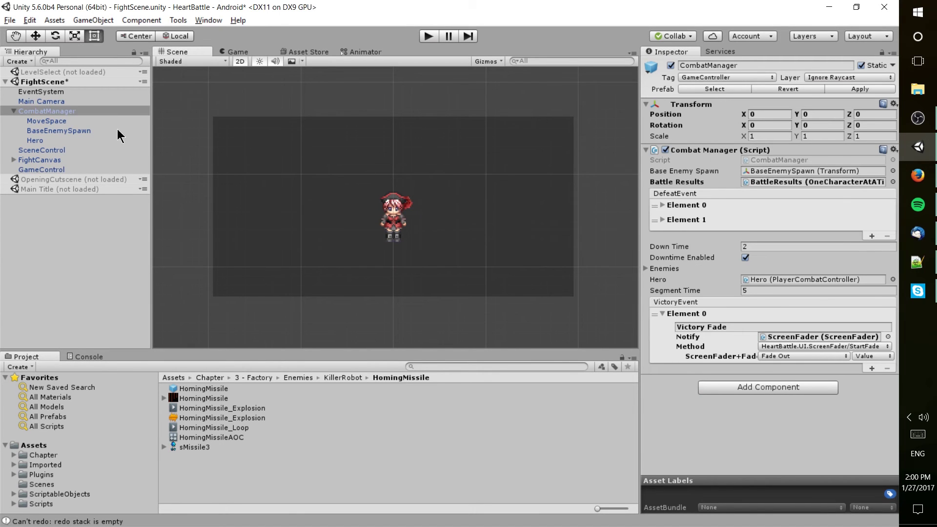
pyautogui.hotkey('ctrl', 'z')
# Show the Alpha Channel view again, zooming out and back in to compare
pyautogui.click(197, 62)
pyautogui.click(194, 141)
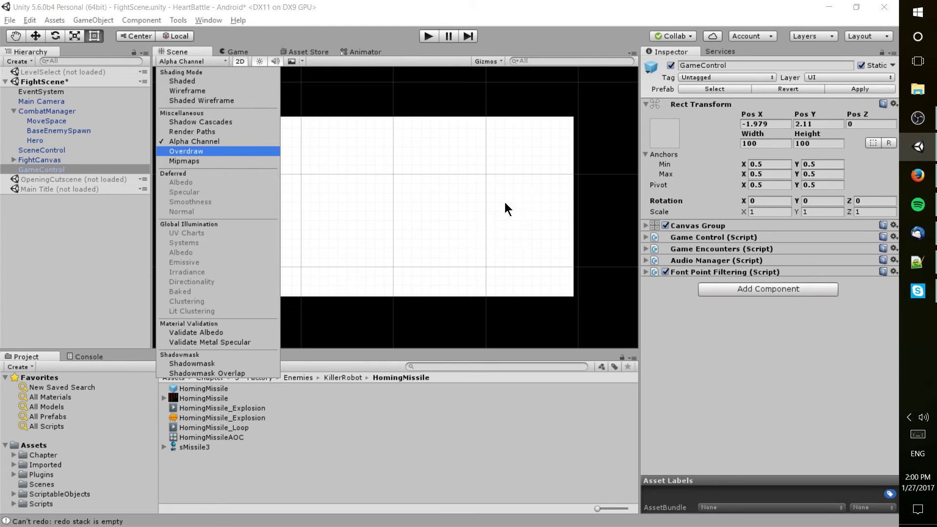
pyautogui.scroll(-2, 530, 175)
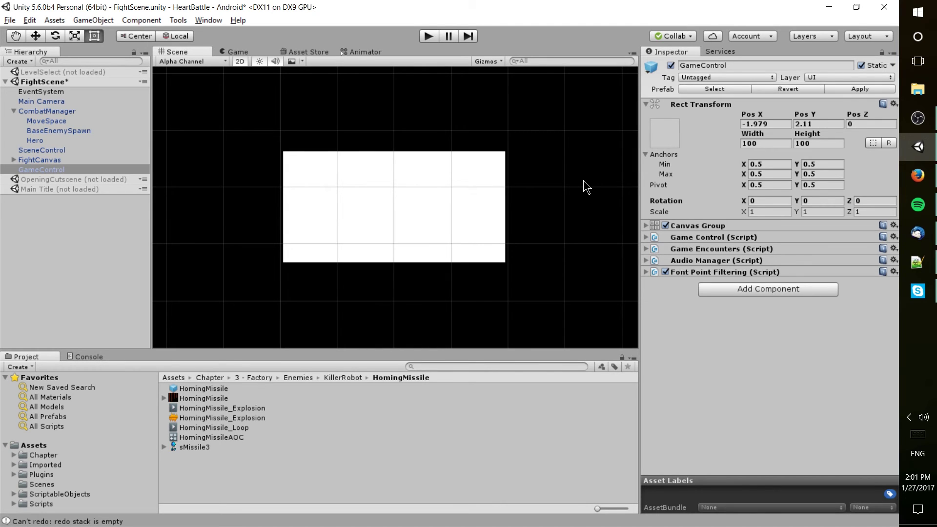
pyautogui.scroll(2, 566, 195)
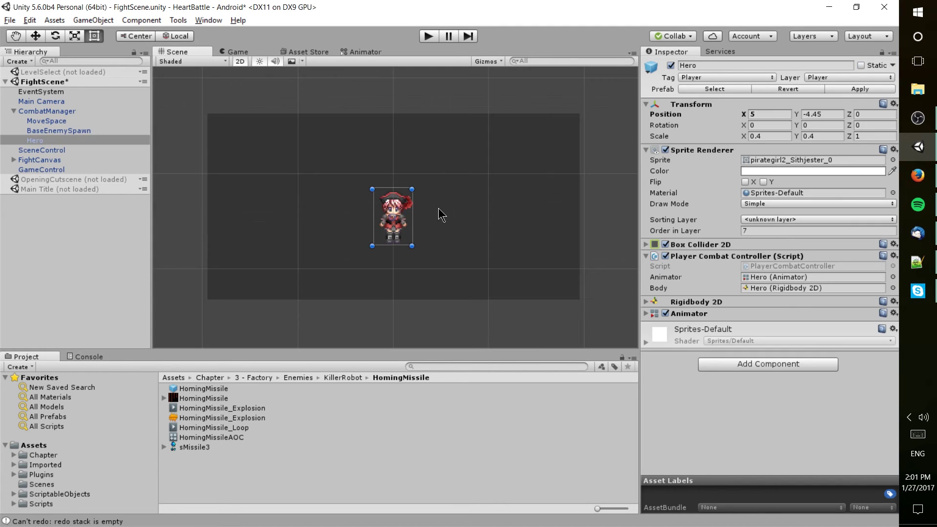
# Drag the Hero to about X 5.876, Y -4.168, undoing one misplaced move
pyautogui.scroll(-1, 341, 210)
pyautogui.moveTo(261, 183); pyautogui.dragTo(256, 208, button='middle')
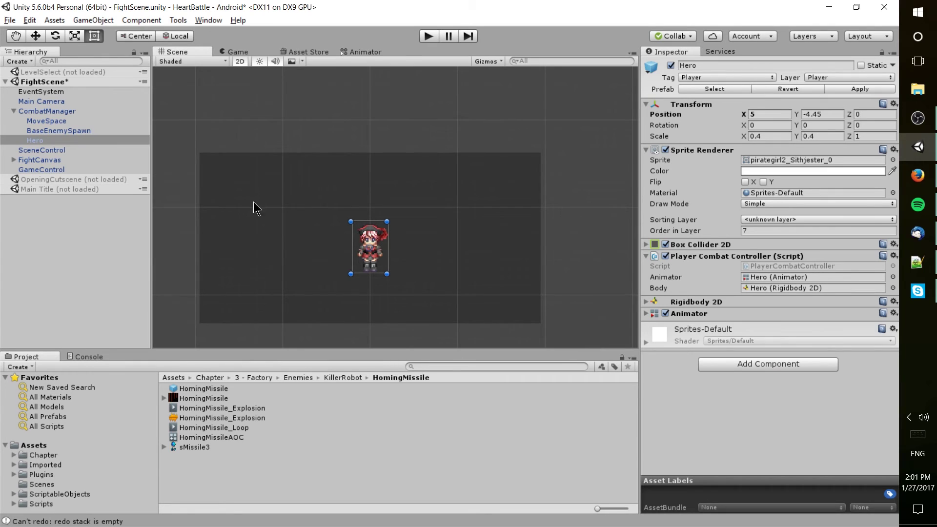
pyautogui.moveTo(375, 237); pyautogui.dragTo(395, 229, button='middle')
pyautogui.moveTo(396, 229); pyautogui.dragTo(402, 156)
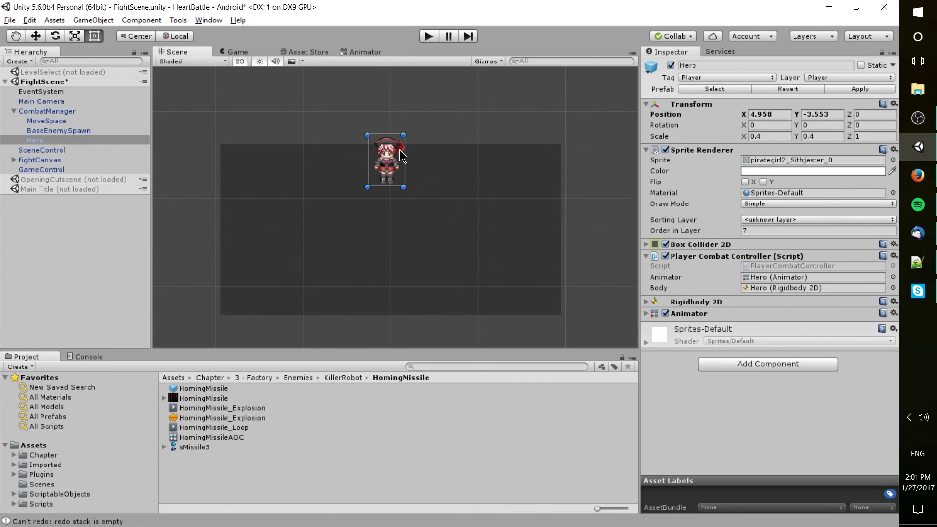
pyautogui.hotkey('ctrl', 'z')
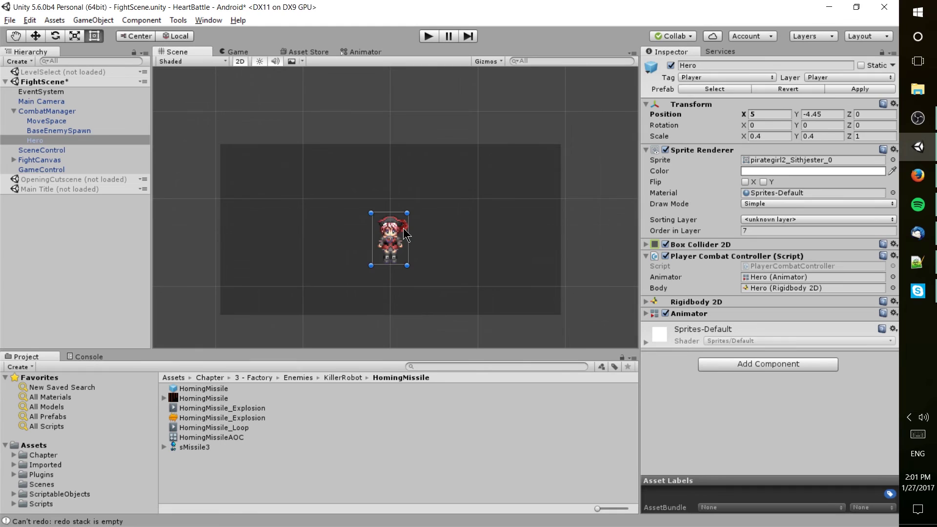
pyautogui.moveTo(398, 225); pyautogui.dragTo(515, 149)
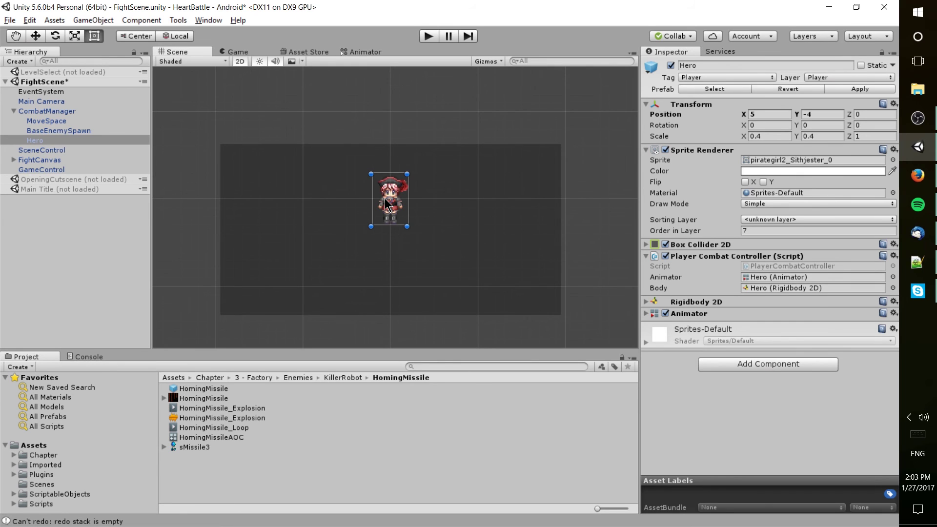
pyautogui.moveTo(387, 204); pyautogui.dragTo(463, 218)
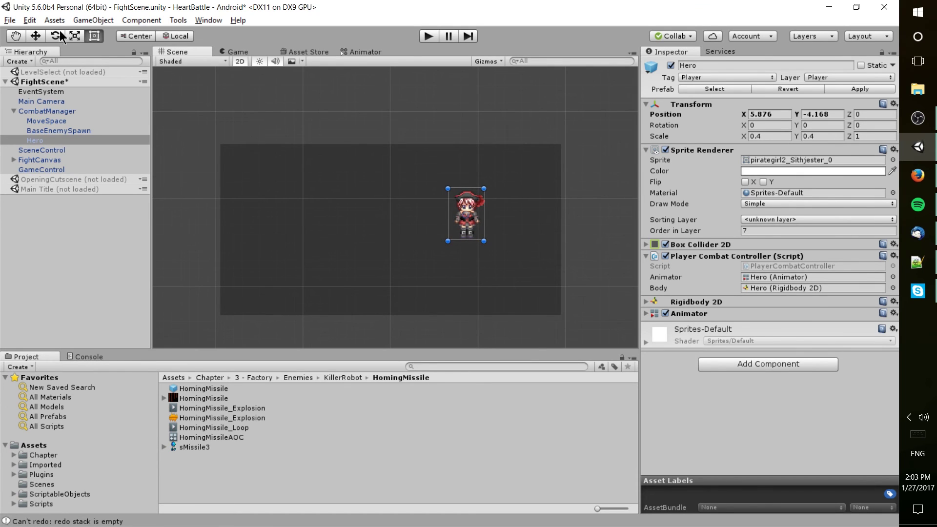
pyautogui.click(29, 20)
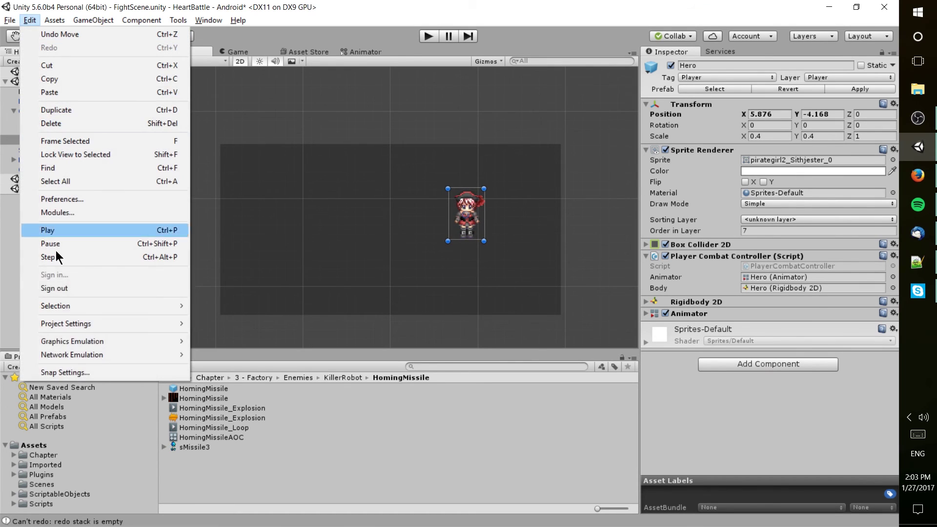
# Set the Move snap X, Y and Z steps to 0.1 and snap the Hero on all axes
pyautogui.click(102, 370)
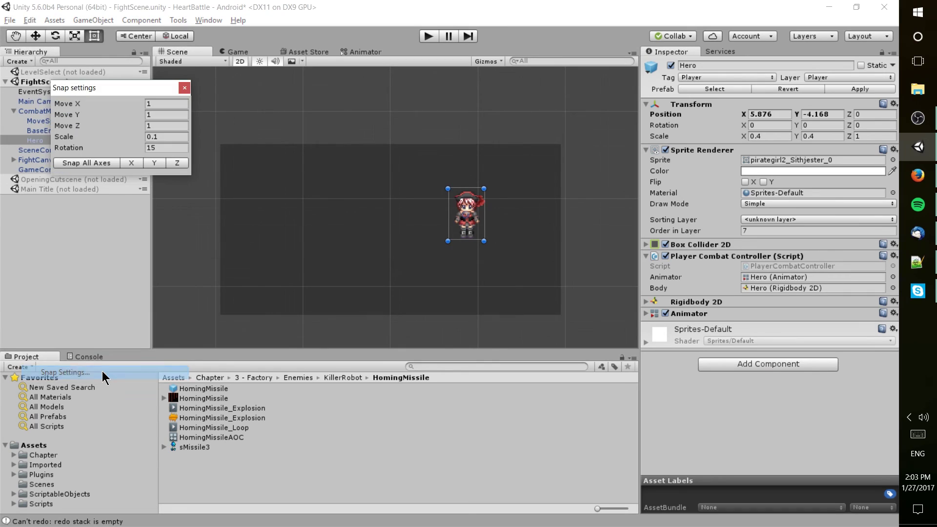
pyautogui.click(168, 103)
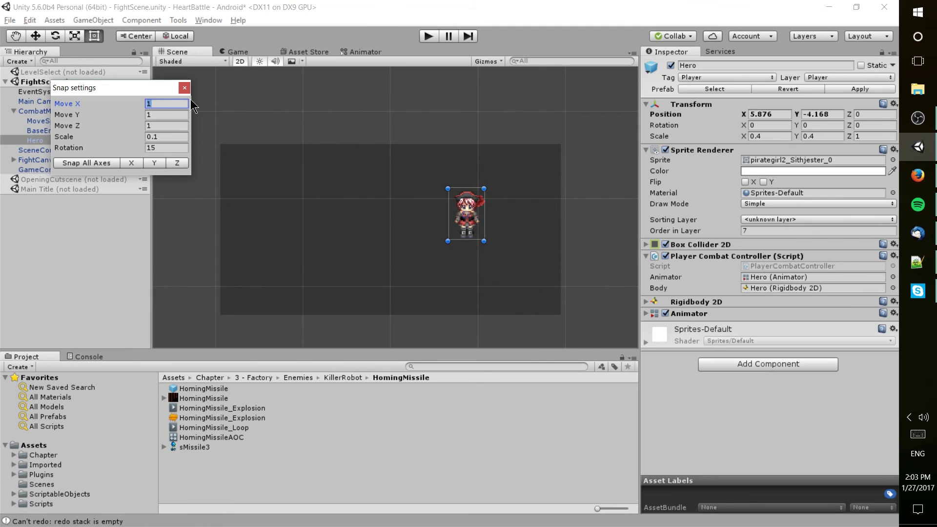
pyautogui.write('0.1')
pyautogui.press('Tab')
pyautogui.write('0.1')
pyautogui.press('Tab')
pyautogui.write('0.1')
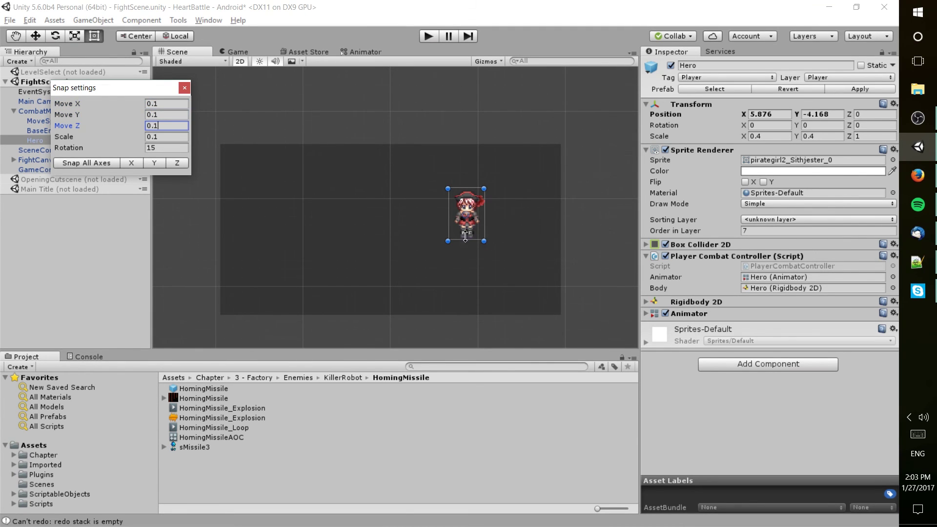
pyautogui.click(76, 163)
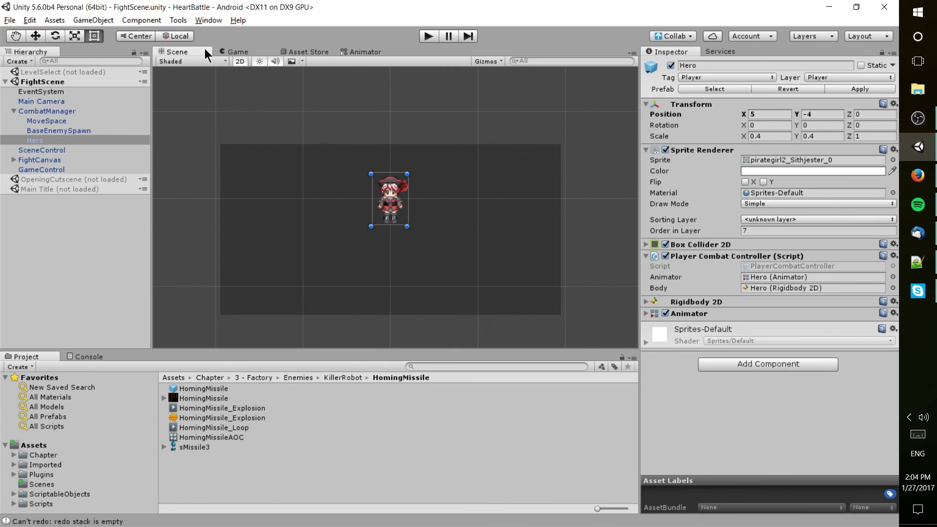
# Show the Game view with the snapped Hero, 100 / 100 health bar and LOVE 0
pyautogui.click(232, 48)
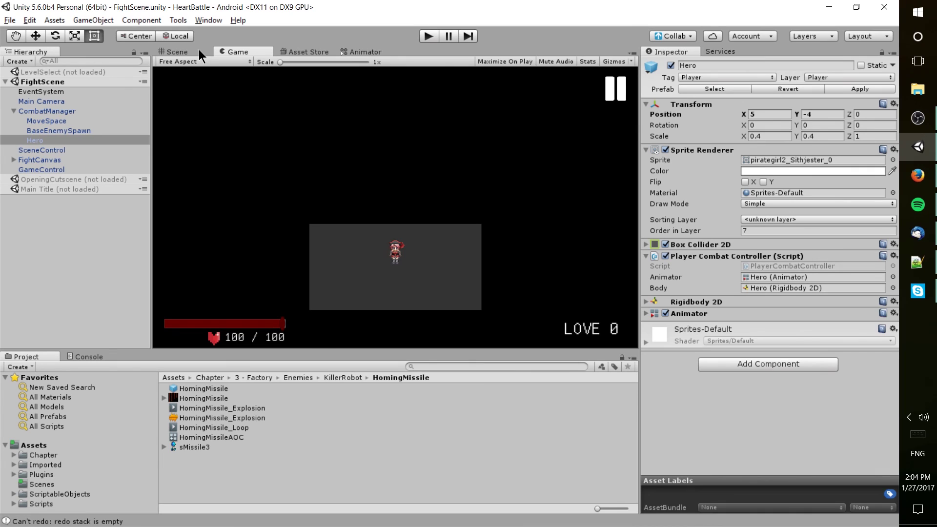
pyautogui.click(181, 49)
pyautogui.click(236, 51)
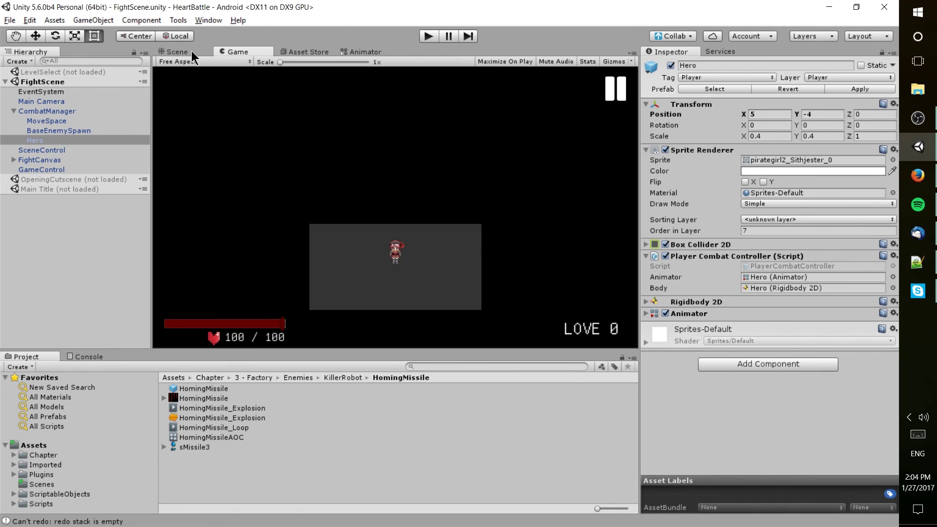